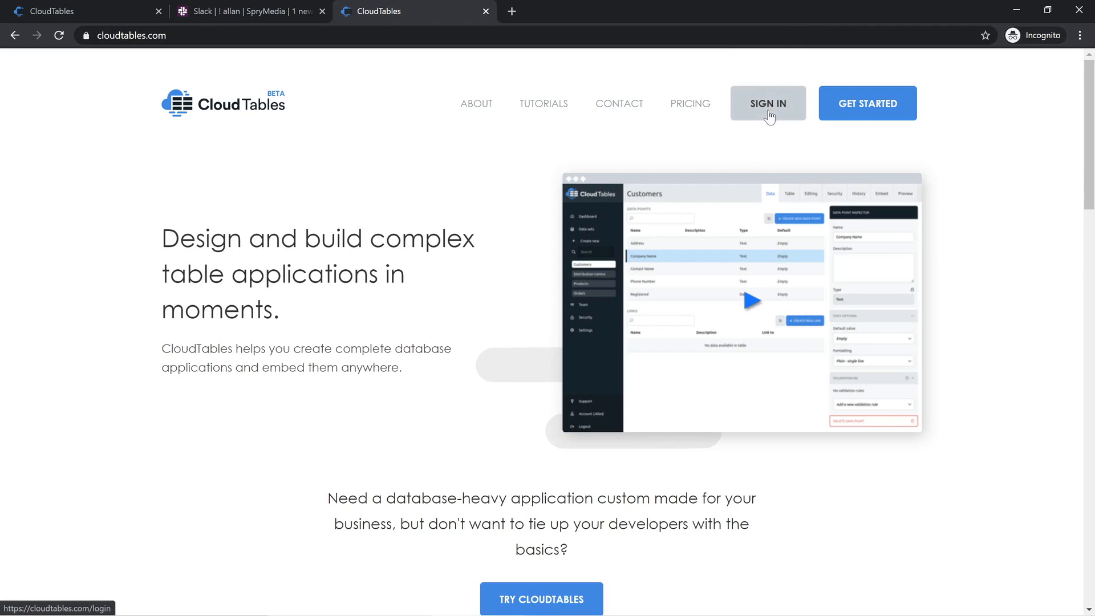
- Start a new CloudTables application and create a data set named Person
click(865, 105)
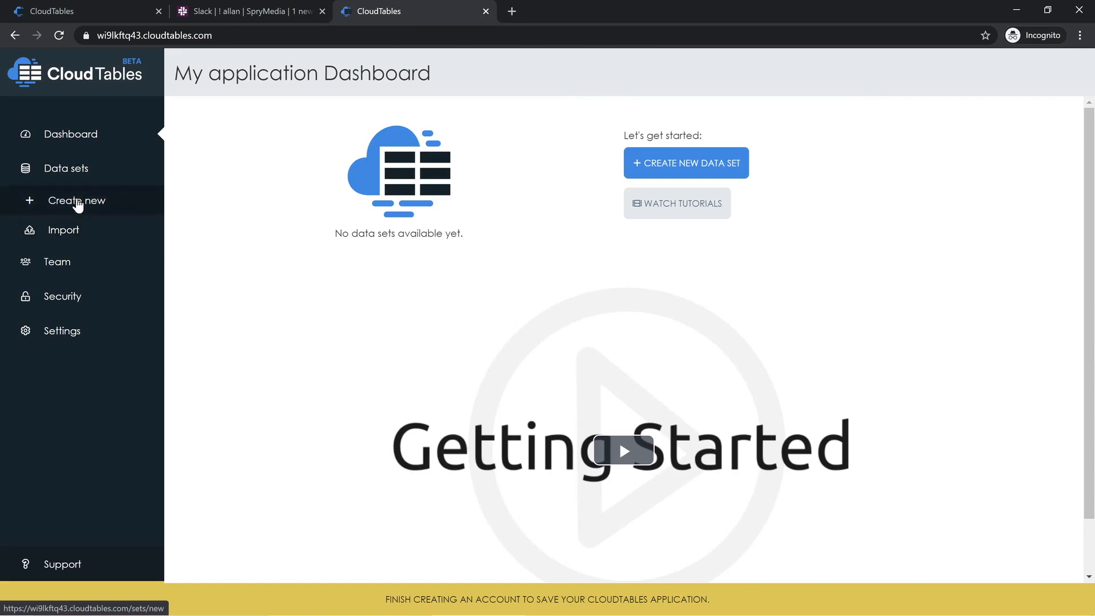
click(78, 203)
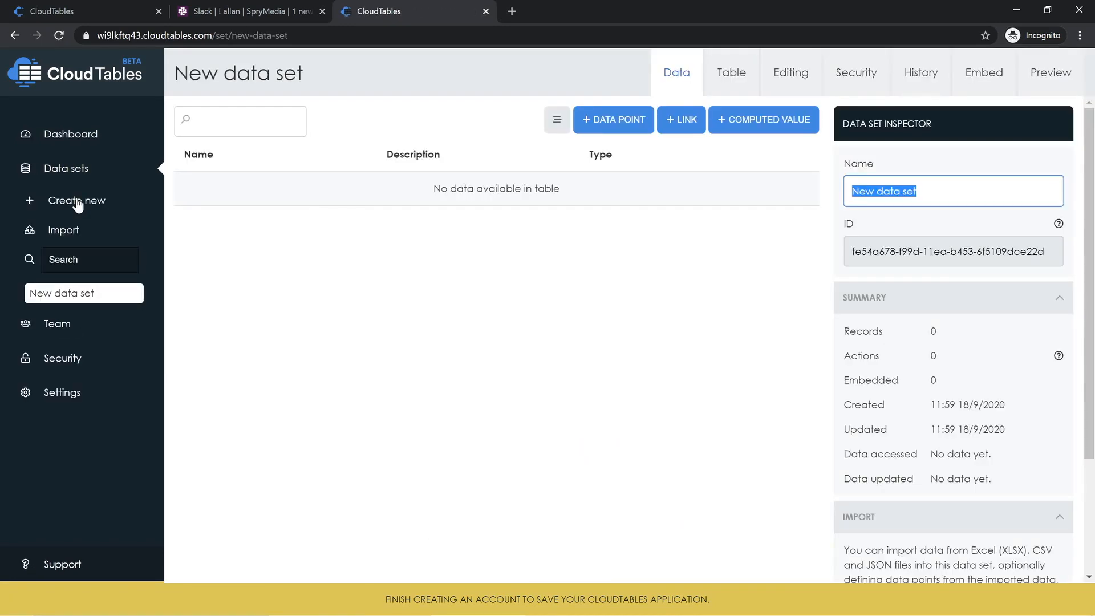
text(Person)
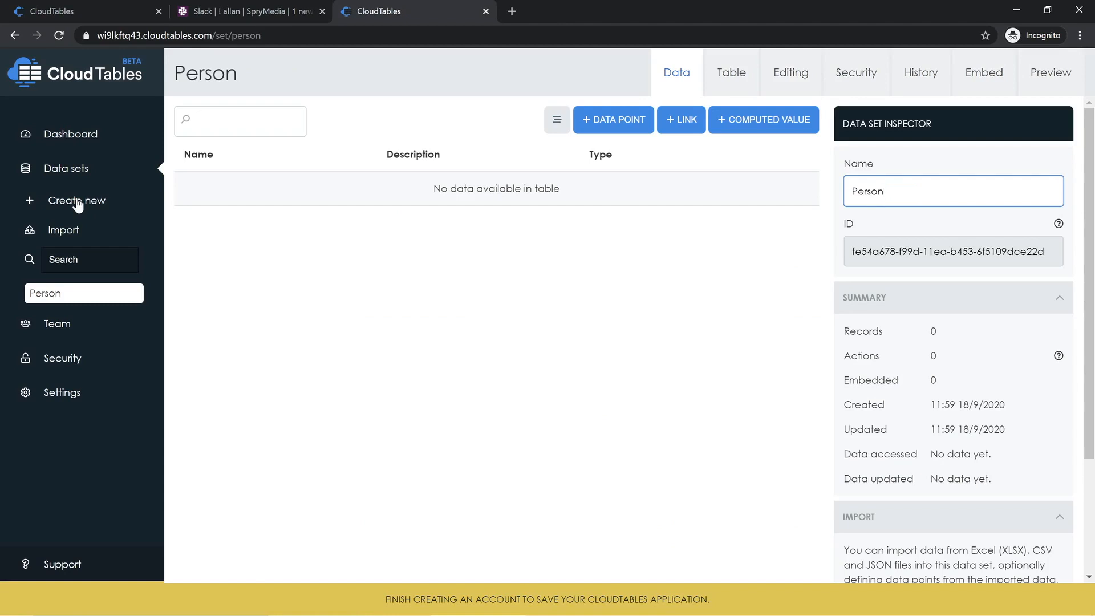
- Add a text data point called Name with the description "This is the full name"
click(602, 136)
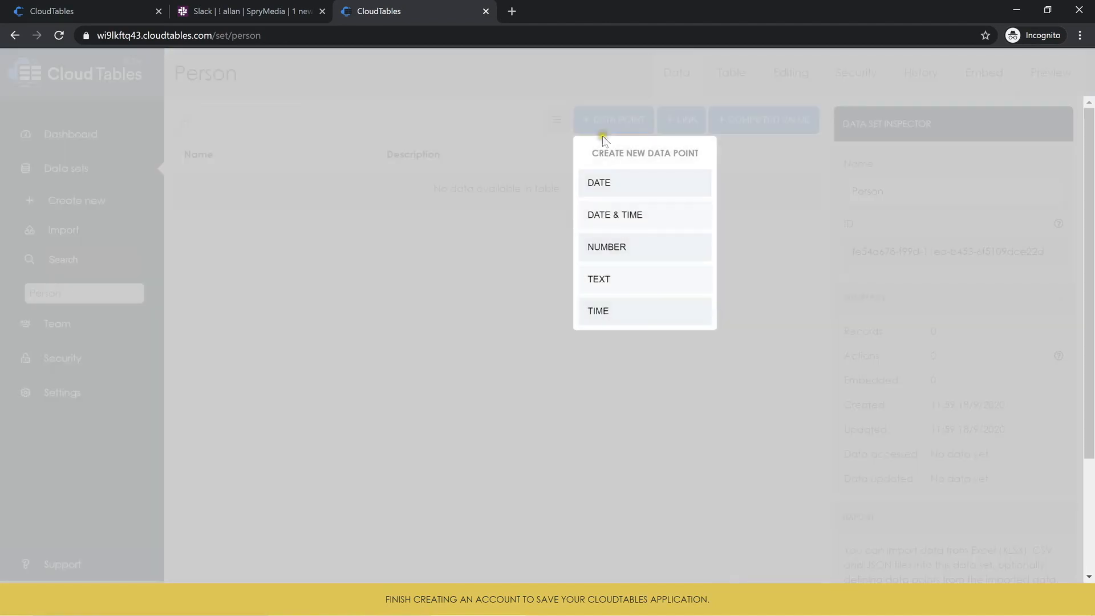
click(620, 283)
text(Name)
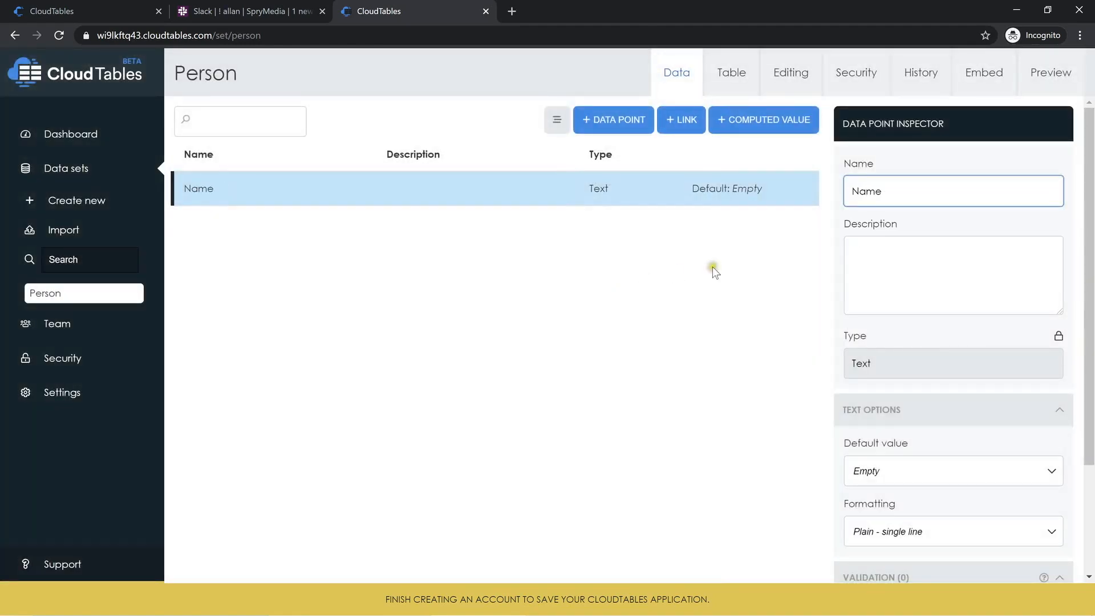
click(889, 269)
text(This is the full name)
- Add a validation rule to the Name data point requiring at least 3 characters
scroll(860, 423, down, 1)
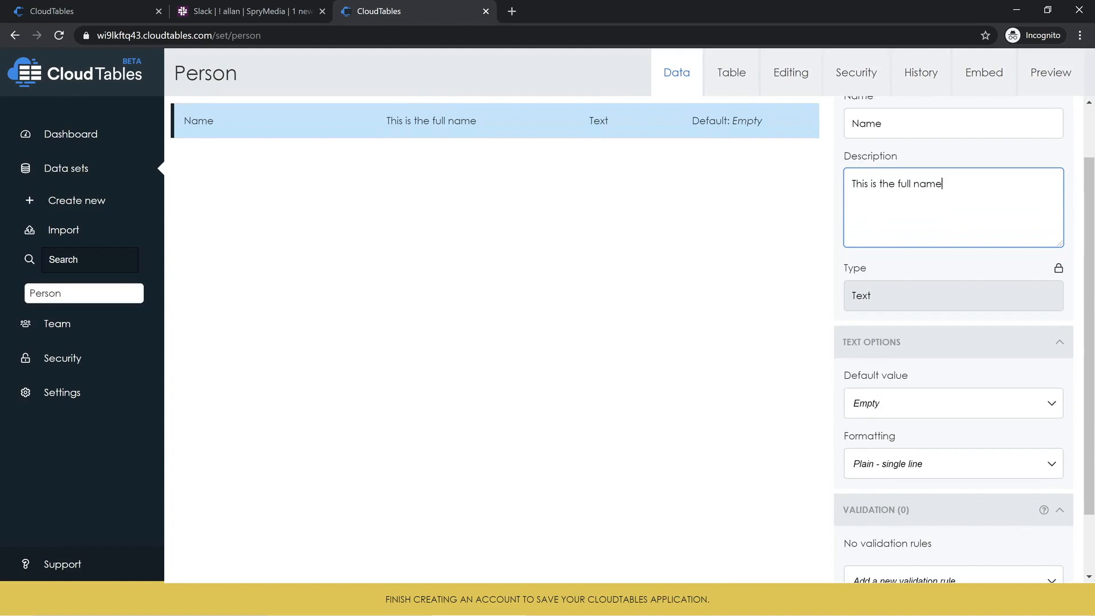
scroll(830, 491, down, 2)
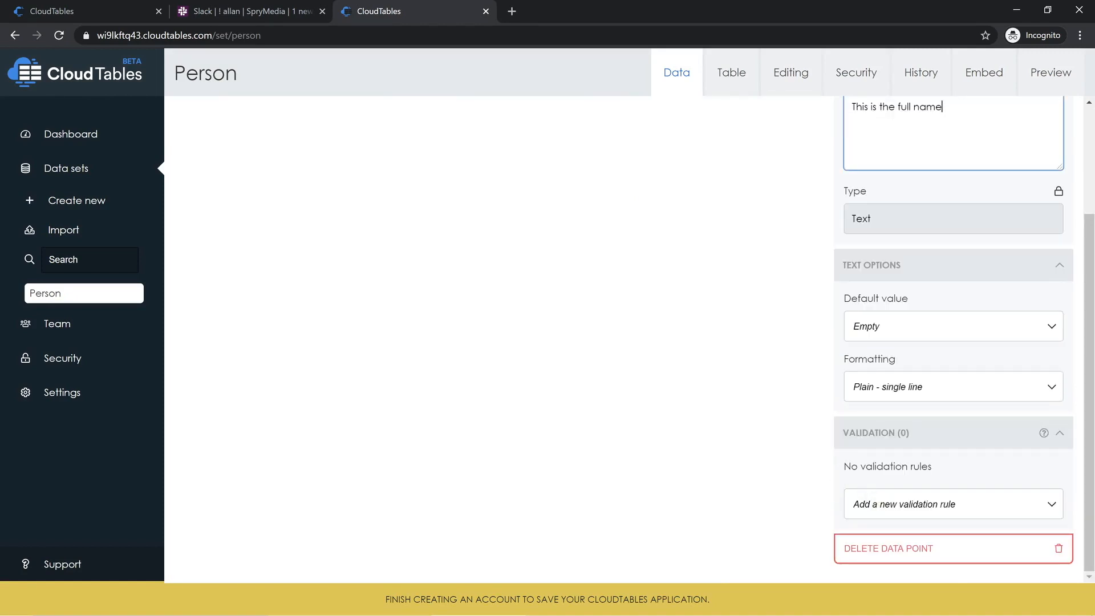
click(882, 504)
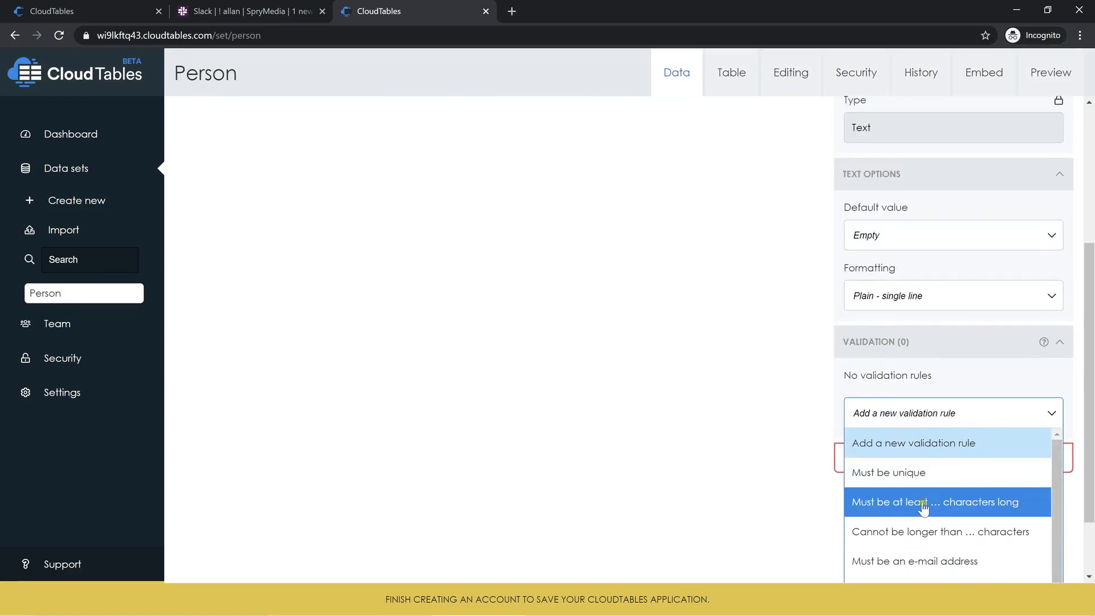
click(924, 503)
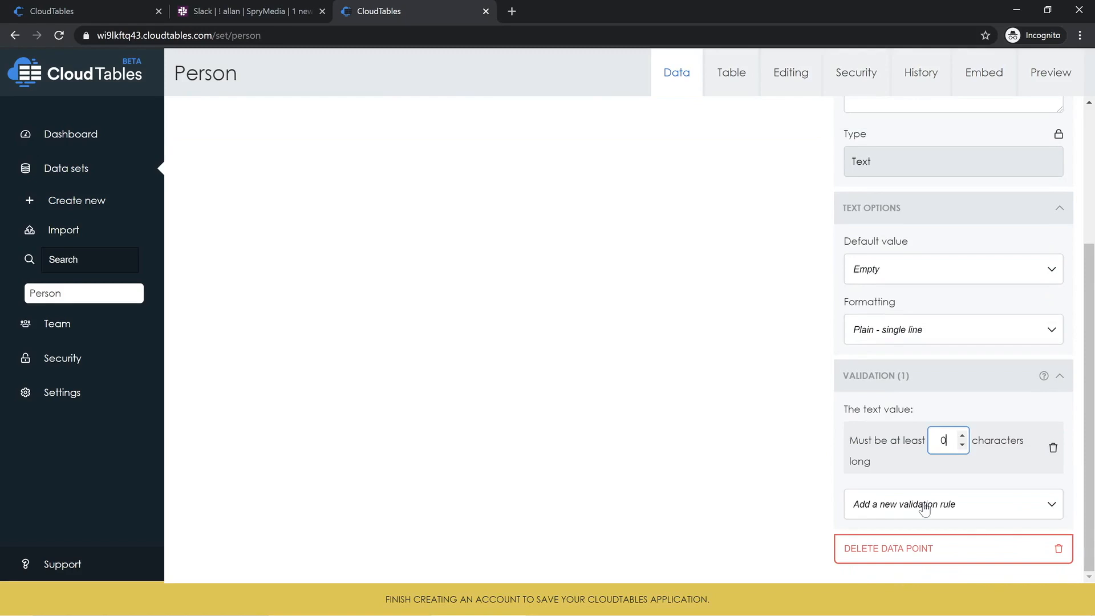
text(3)
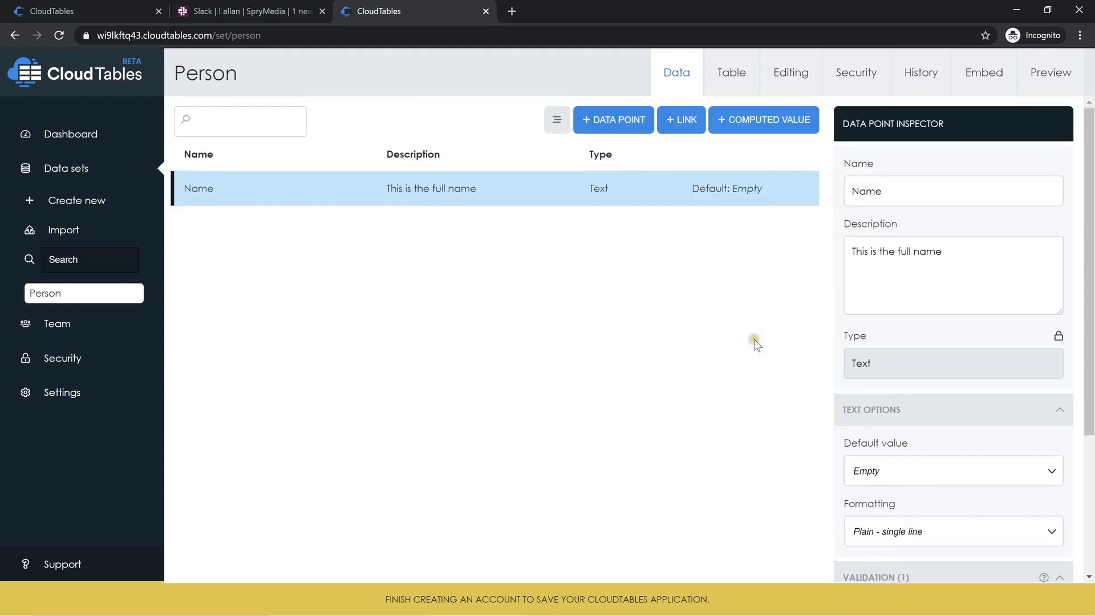
- Add a text data point called Gender to the Person data set
click(603, 129)
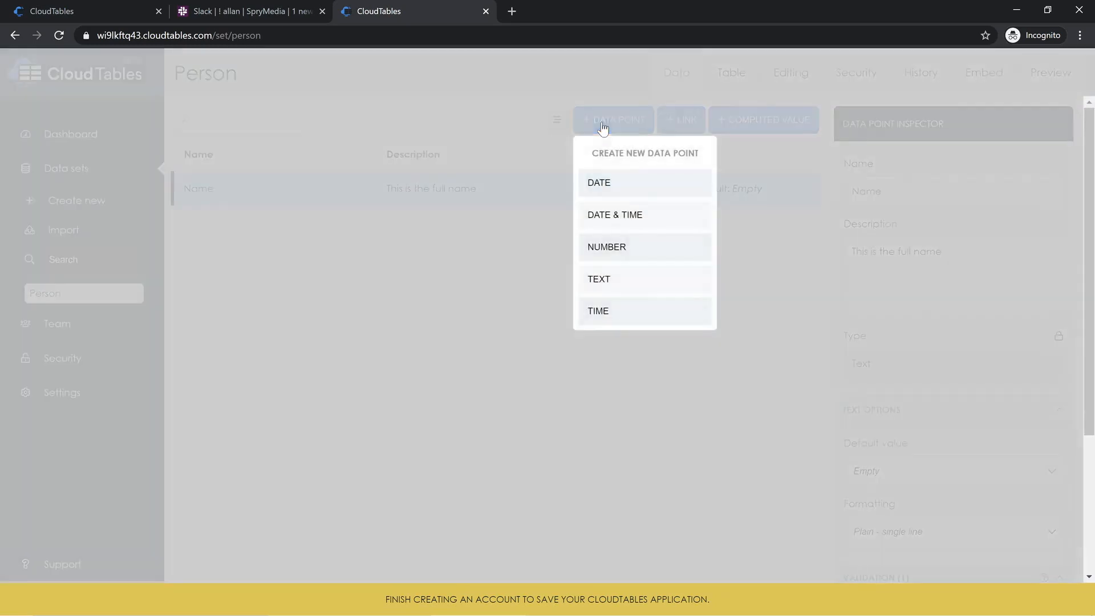
click(643, 291)
text(Gender)
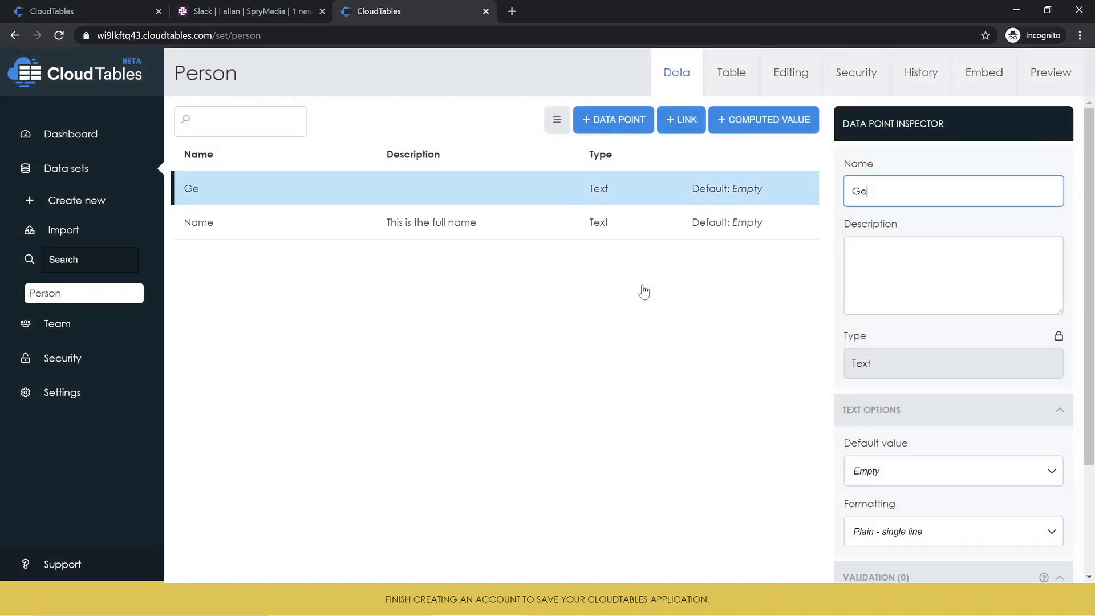
- Add a number data point called Age to the Person data set
click(626, 121)
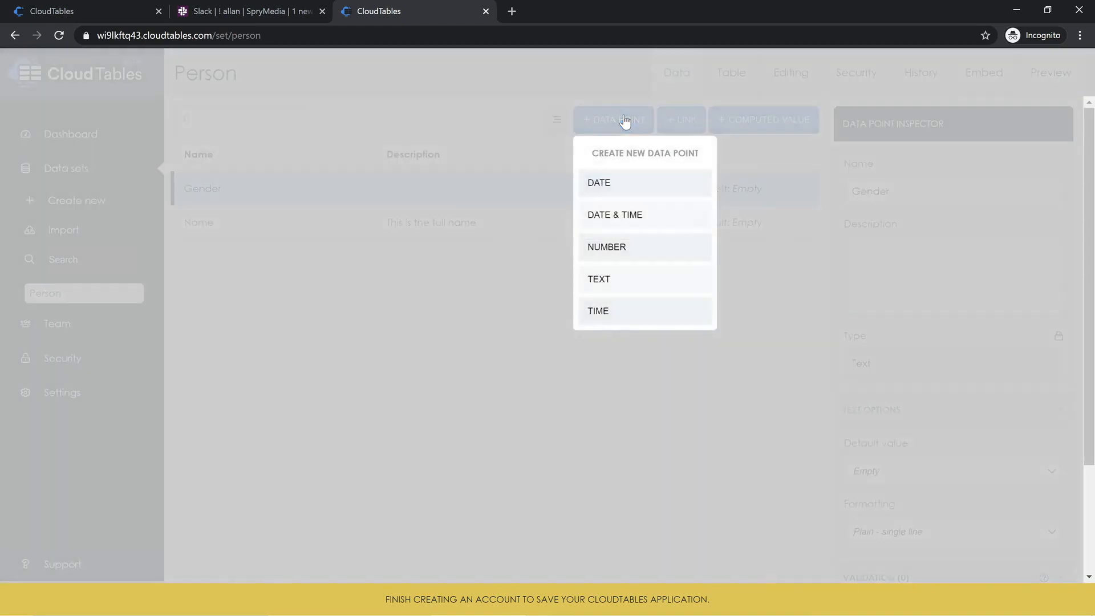
click(625, 247)
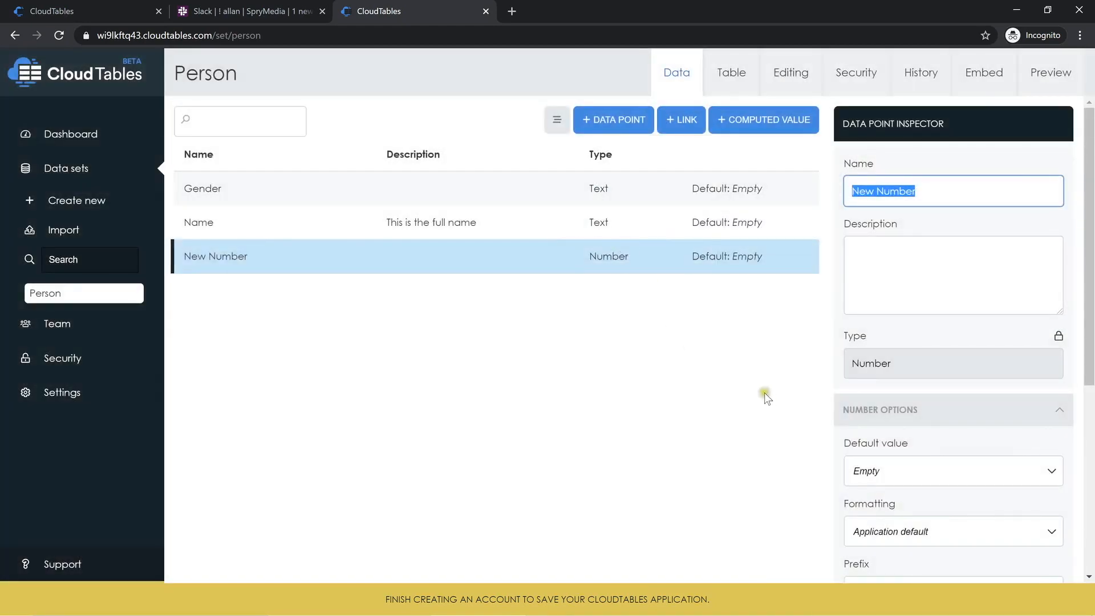
text(Age)
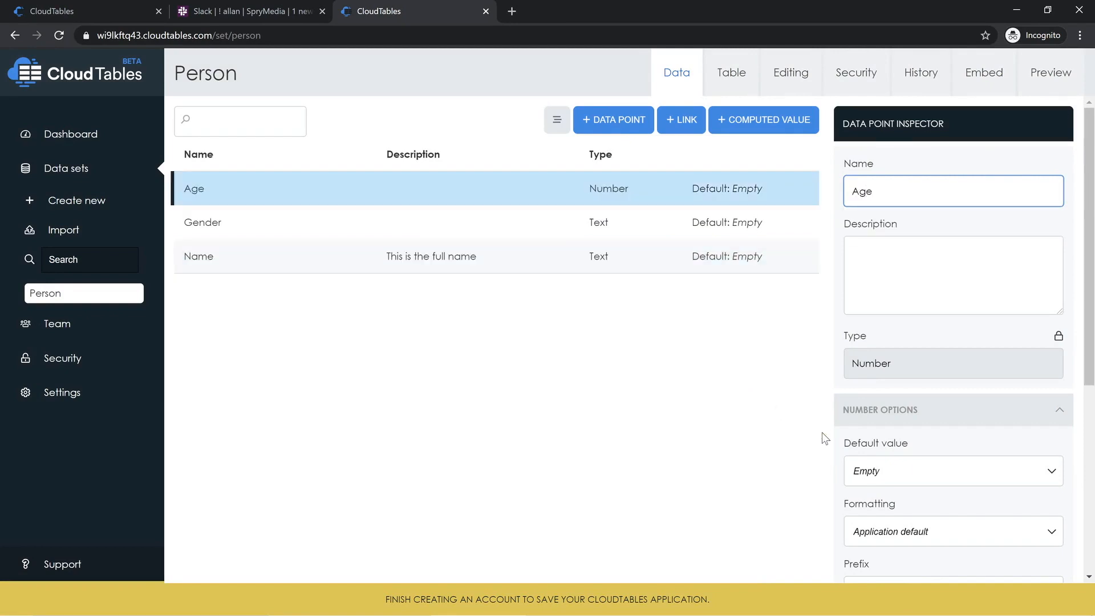
- Add an "Is required" validation rule to the Age data point
scroll(823, 433, down, 3)
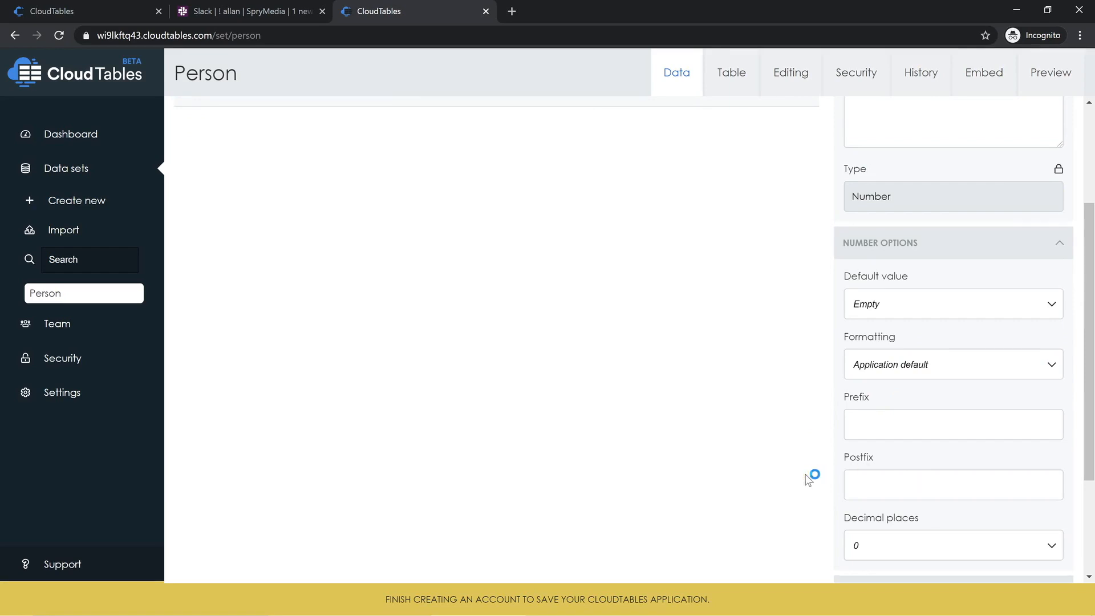
scroll(808, 478, down, 2)
scroll(809, 478, down, 1)
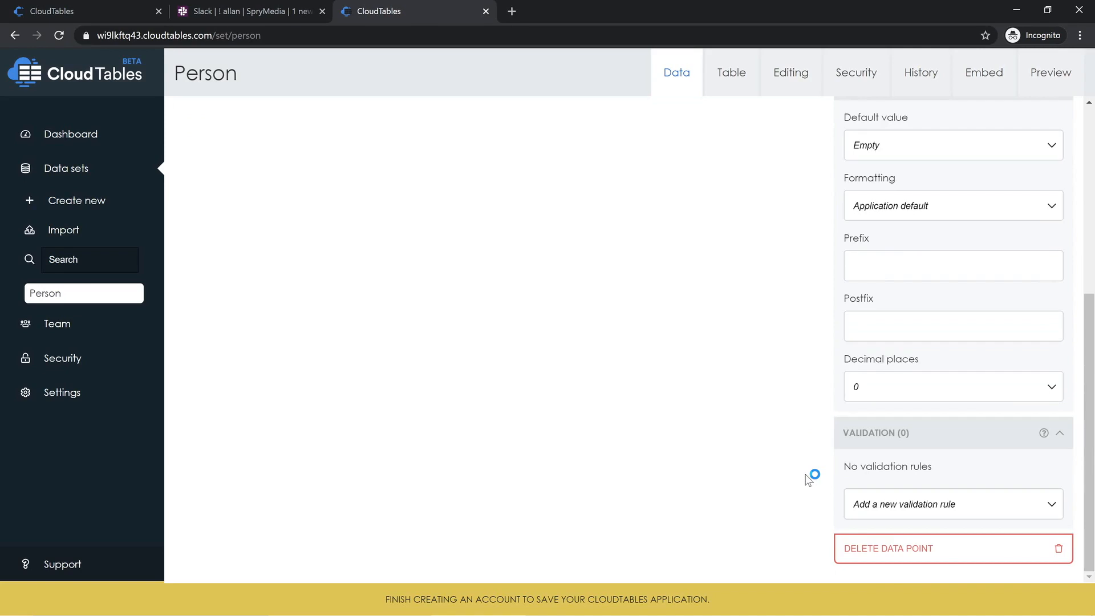
click(902, 516)
scroll(902, 516, down, 1)
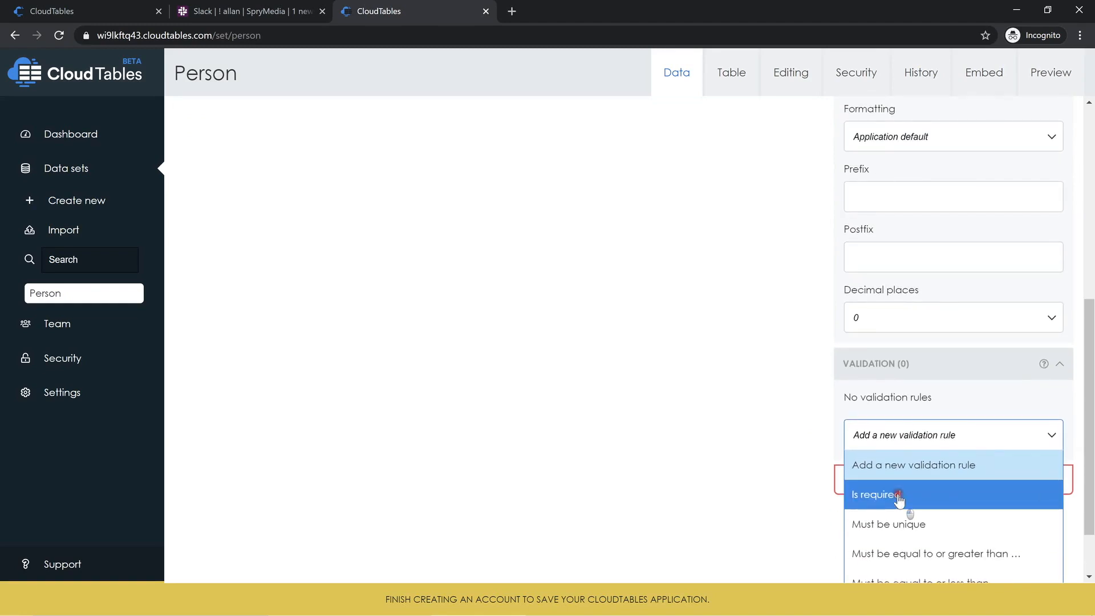
click(899, 496)
- Add a second validation rule to Age so its value must be equal to or greater than 18
click(900, 500)
scroll(899, 500, down, 1)
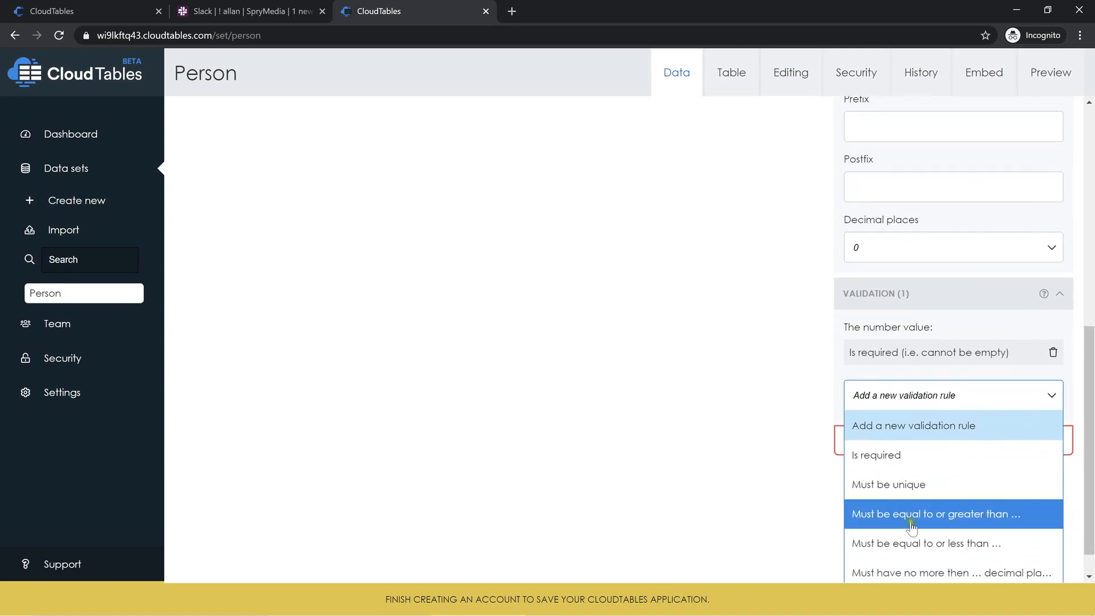
click(909, 513)
key(BackSpace)
text(18)
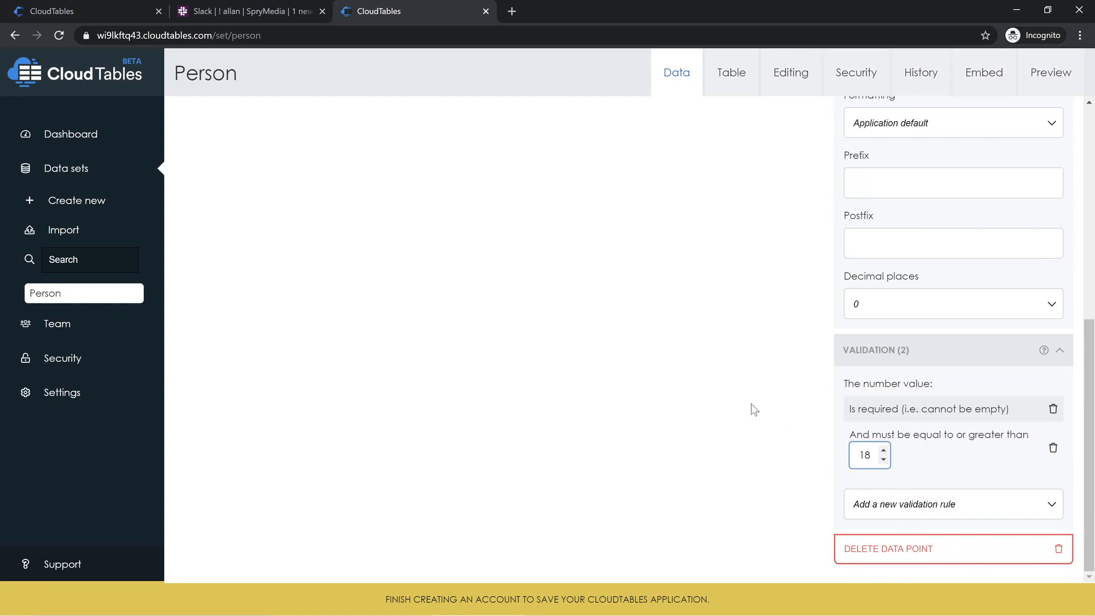
- Open the Person table's preview and try to create an entry with only a two-letter name filled in
scroll(755, 409, up, 4)
scroll(755, 410, up, 3)
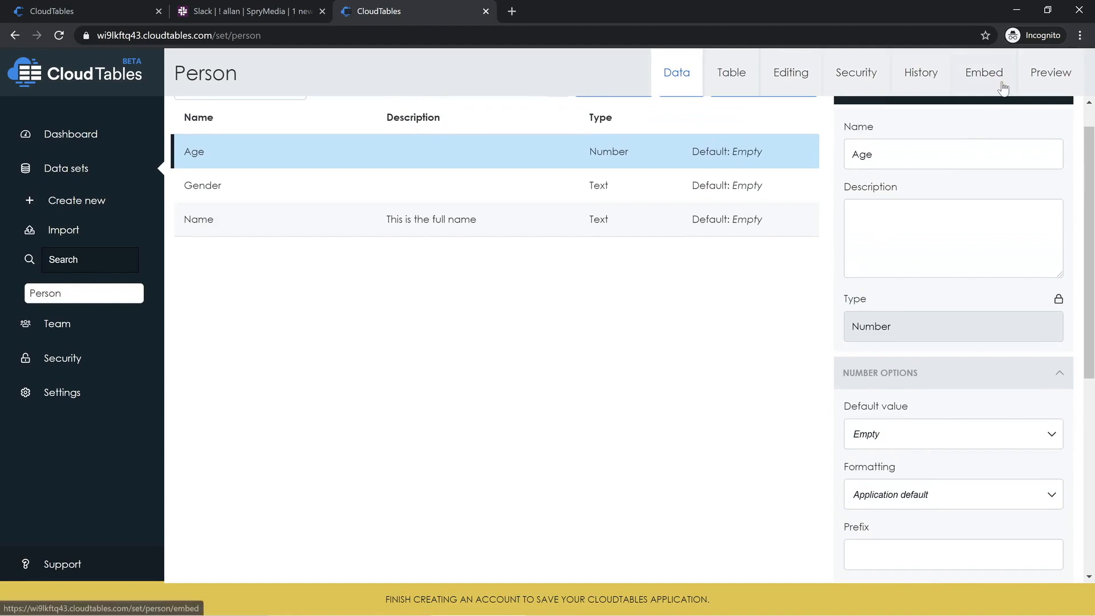
click(1046, 82)
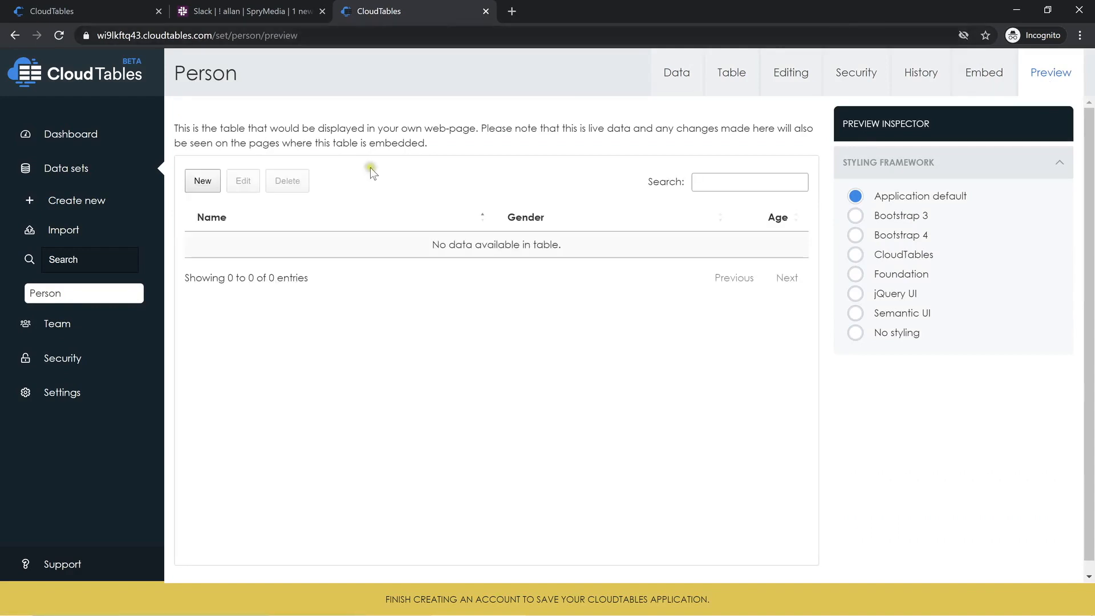
click(202, 181)
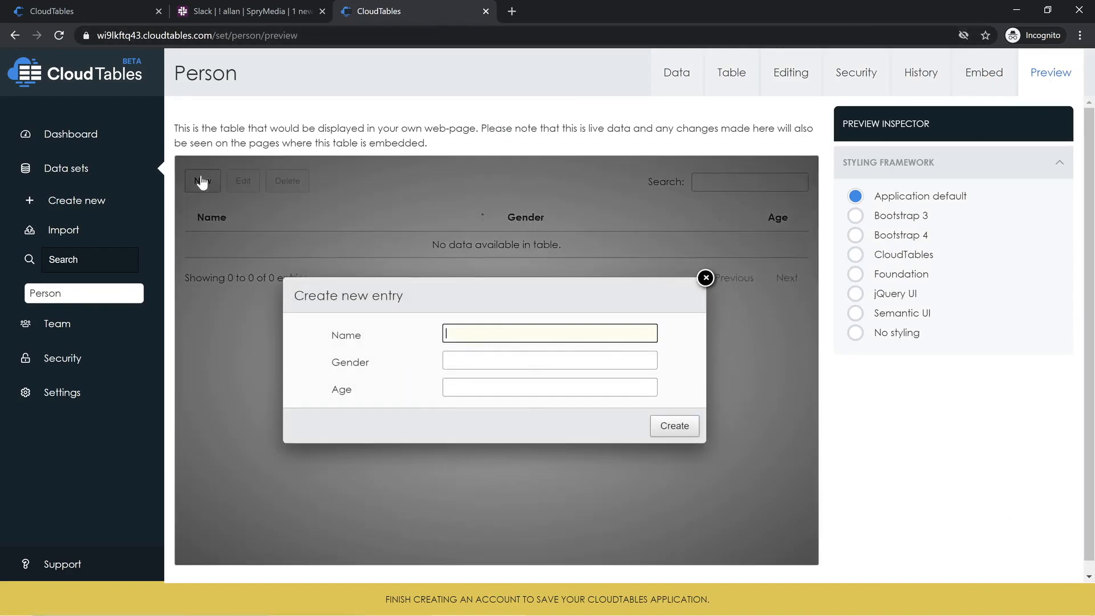
text(Ed)
click(665, 426)
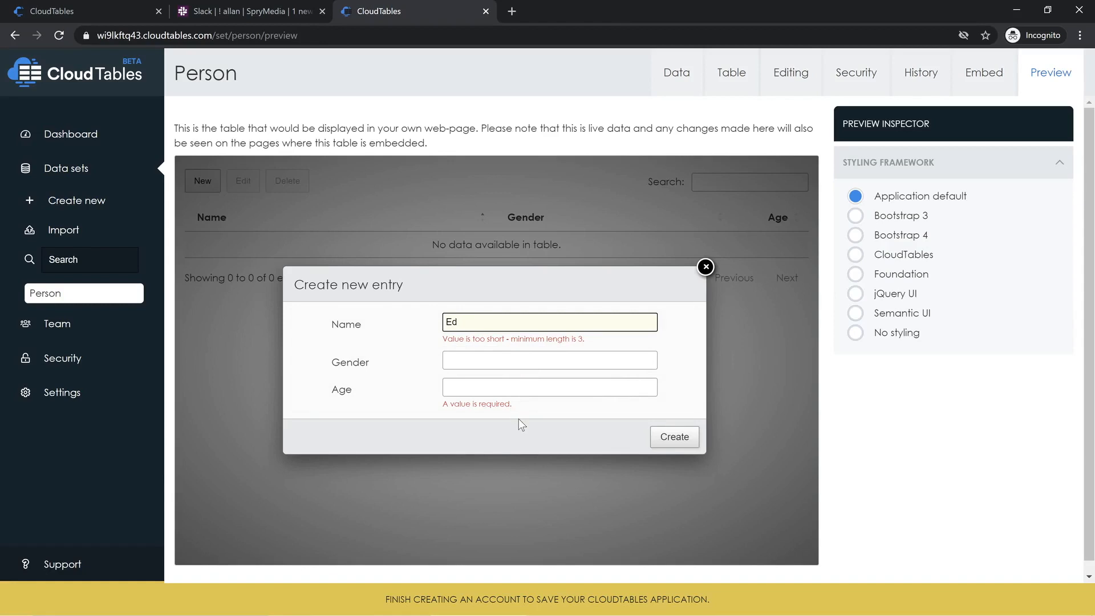
- Replace the name with the person's full name, set Gender to Male and Age to 19, and create the entry
double_click(490, 321)
text(Ashton)
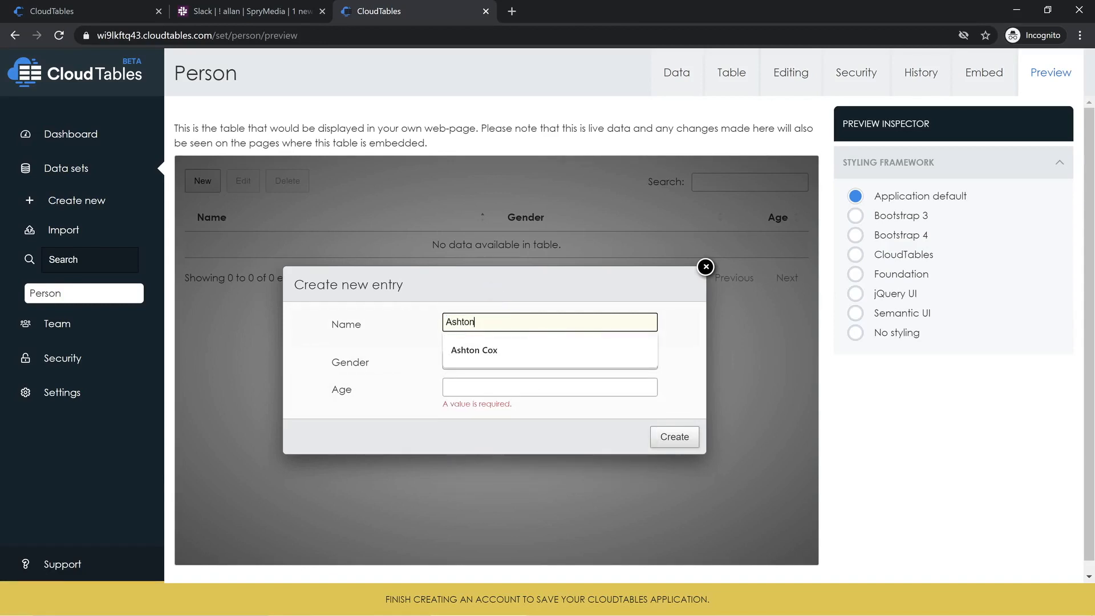
text( Cox)
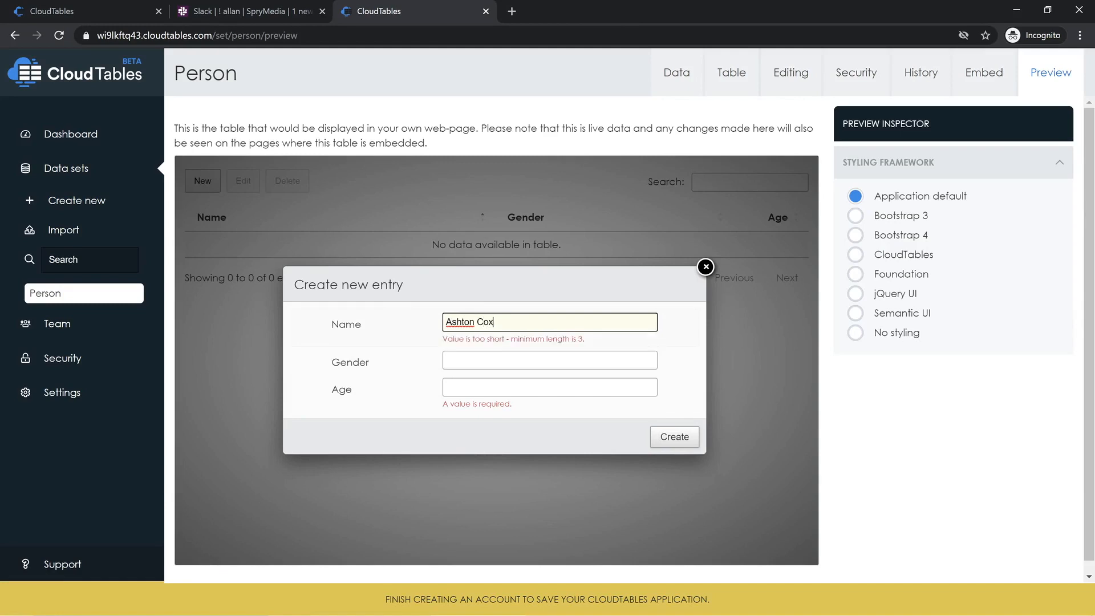
click(499, 359)
text(Mal)
click(512, 389)
click(511, 389)
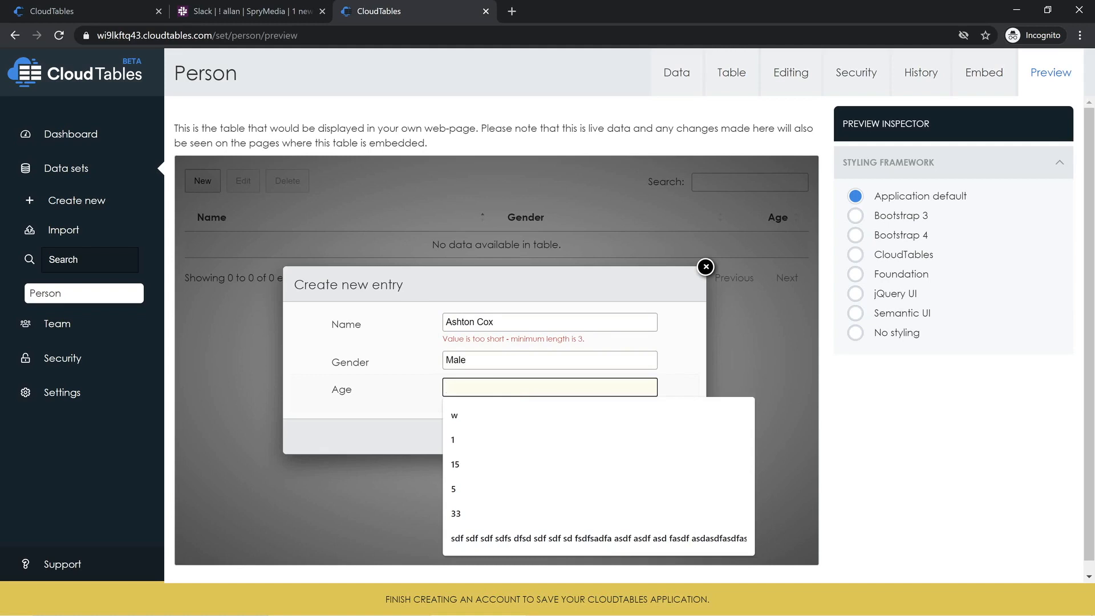
text(19)
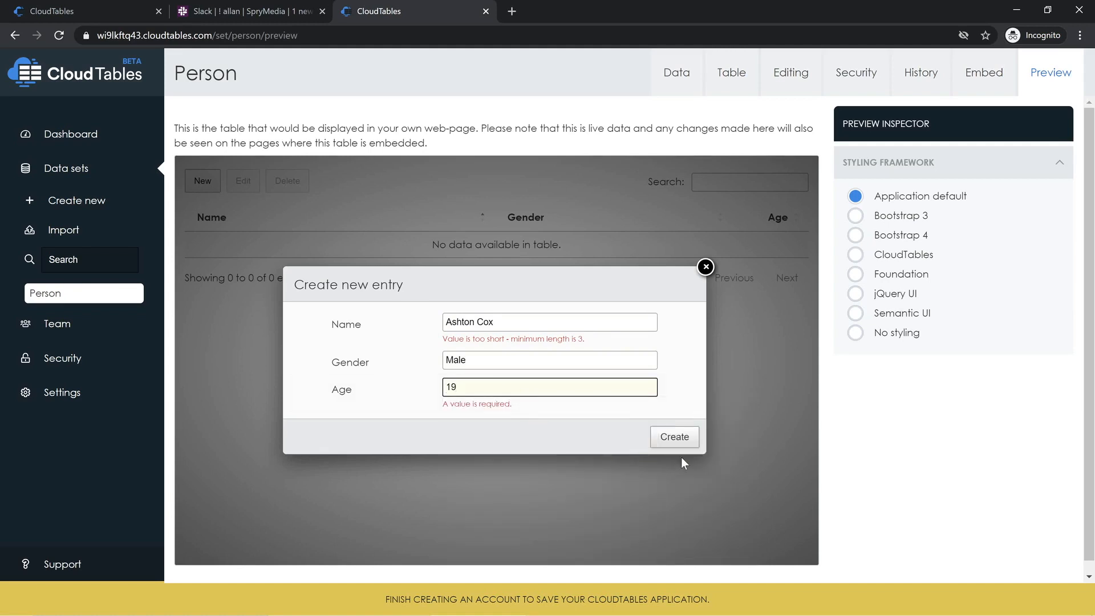
click(669, 441)
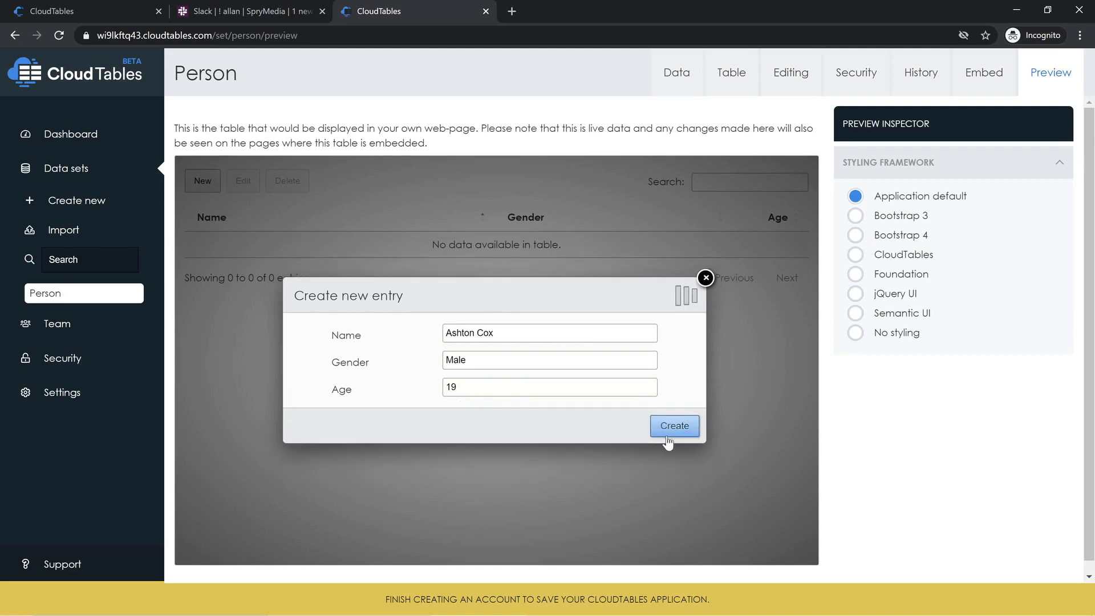